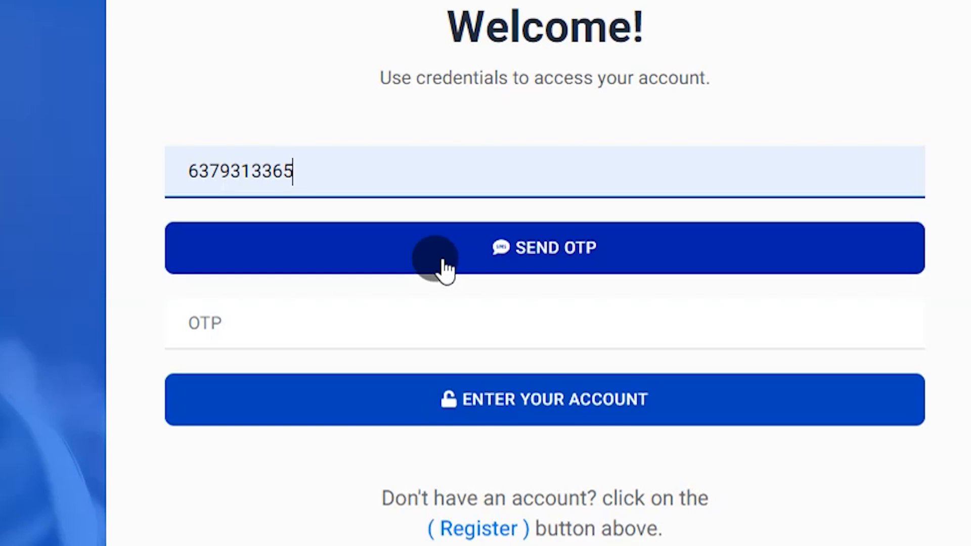
Step: Request an OTP for the entered mobile number, log in with the OTP code and refuse to have the password saved
left_click(445, 268)
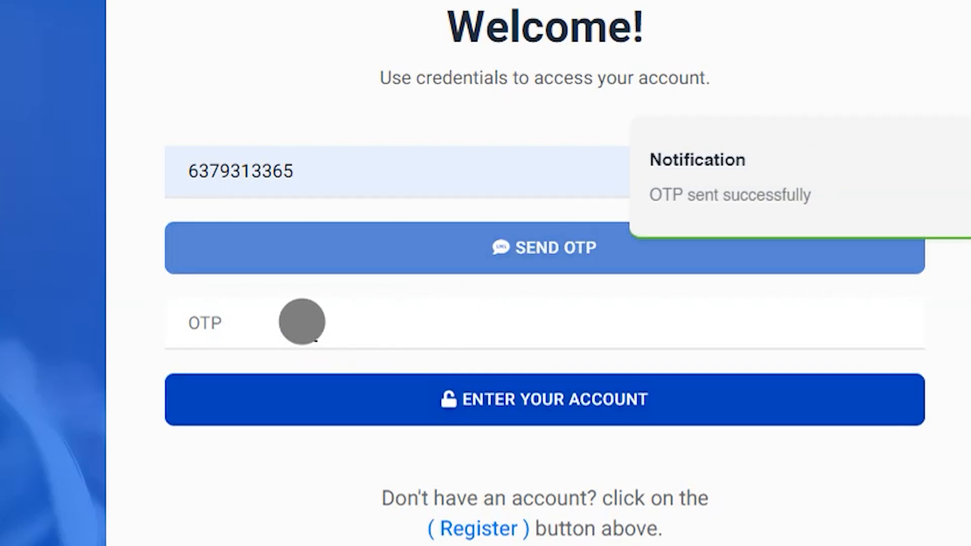
left_click(302, 322)
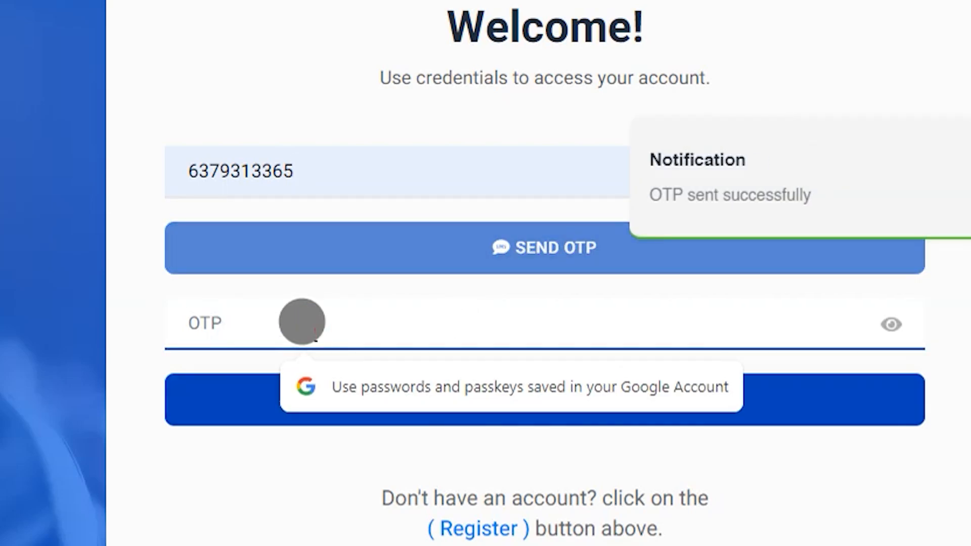
type("••")
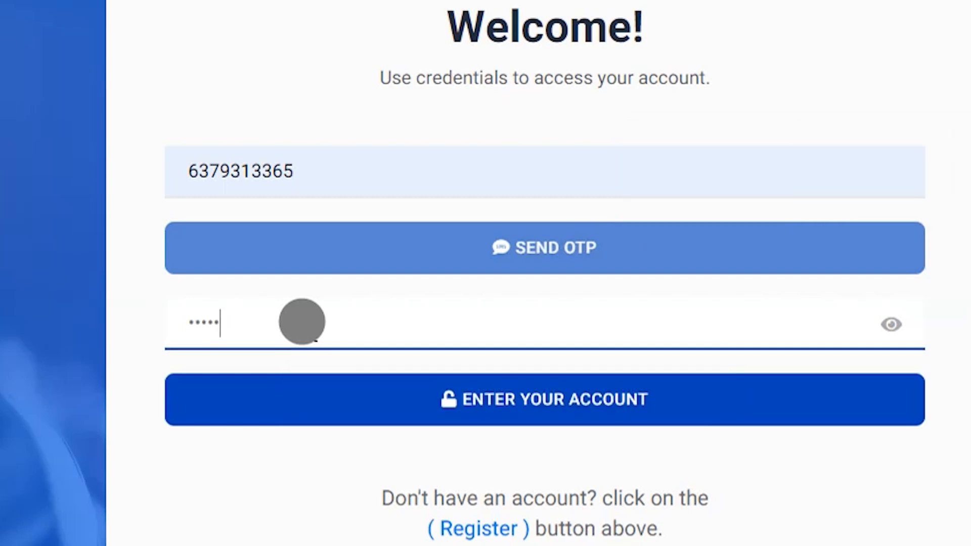
left_click(615, 414)
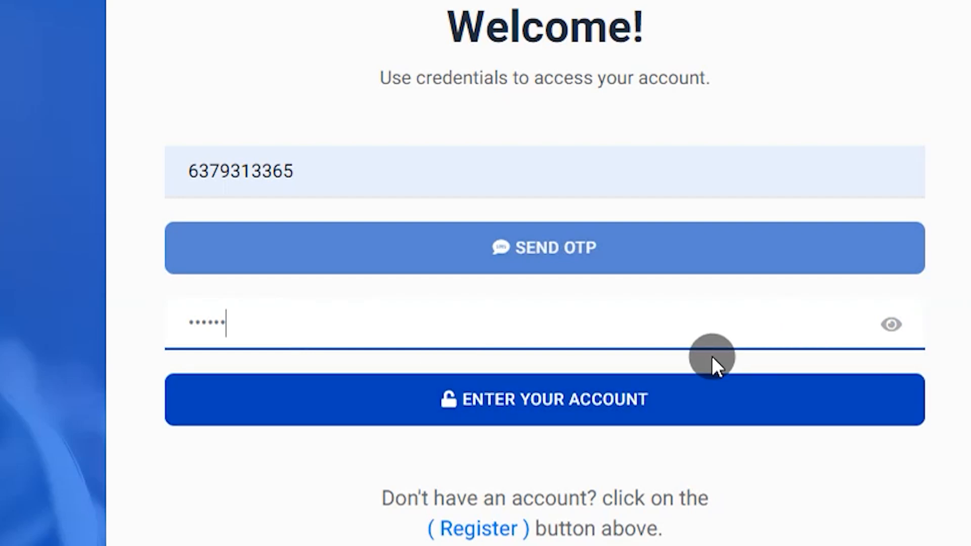
left_click(600, 408)
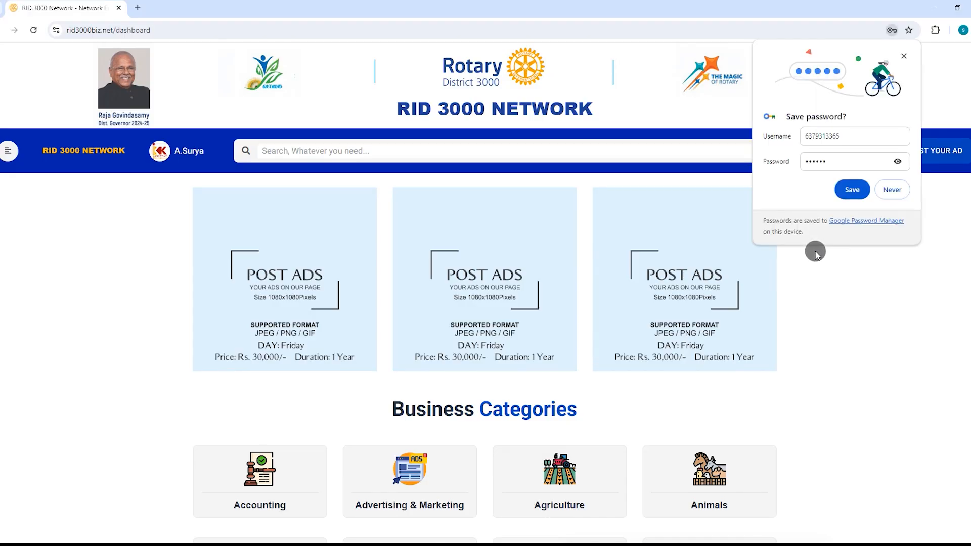
left_click(890, 188)
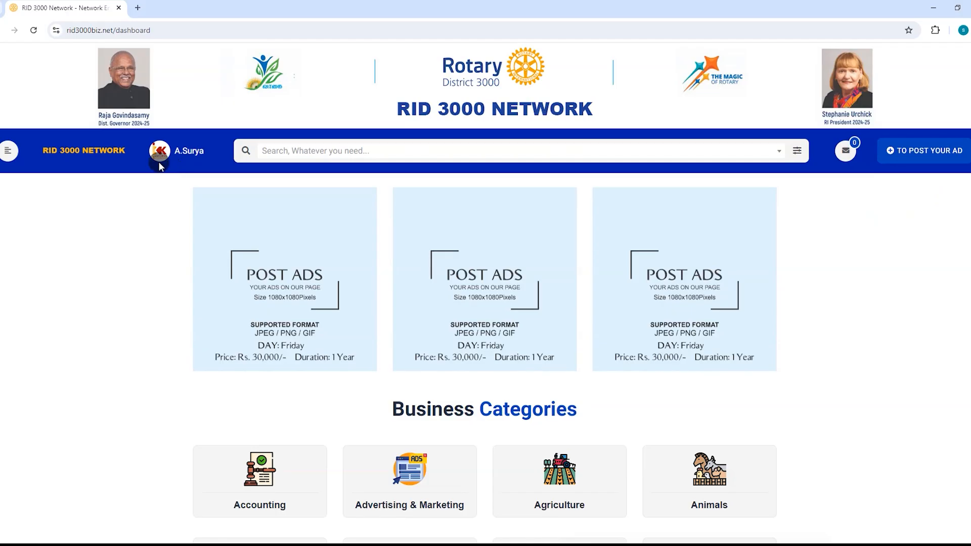
Step: Open the account's profile and review its details, from the location and club to the subcategories, company name and display picture
left_click(197, 153)
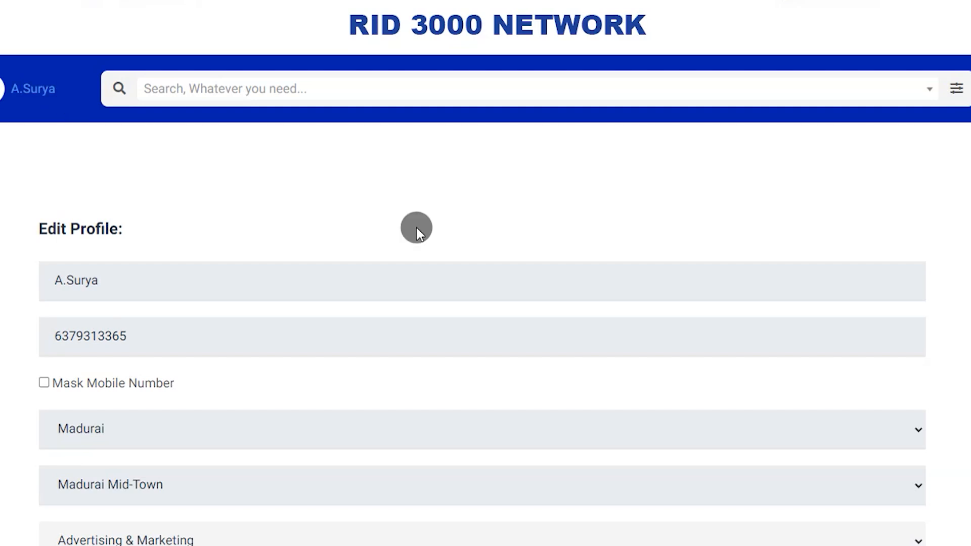
scroll(738, 259, "down", 4)
scroll(738, 259, "down", 2)
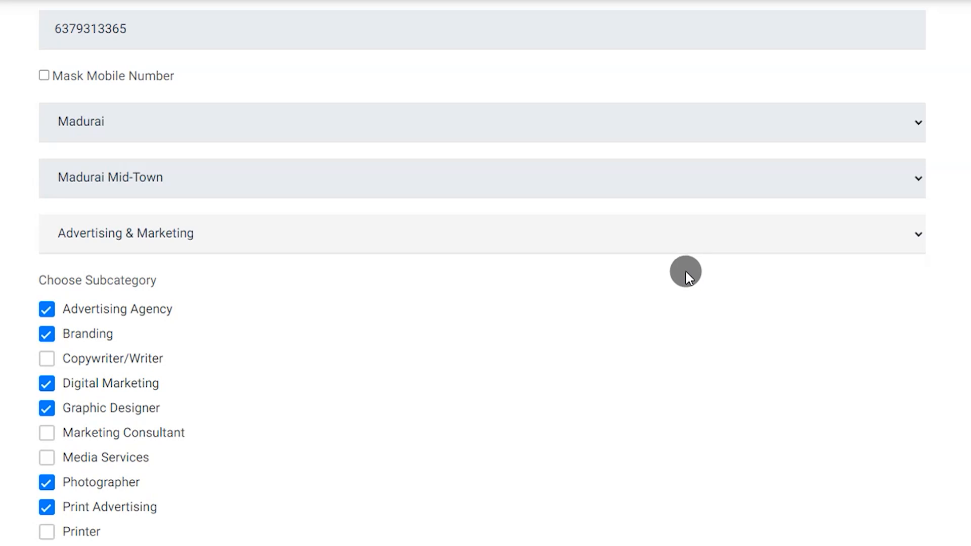
scroll(685, 272, "down", 3)
scroll(685, 273, "down", 3)
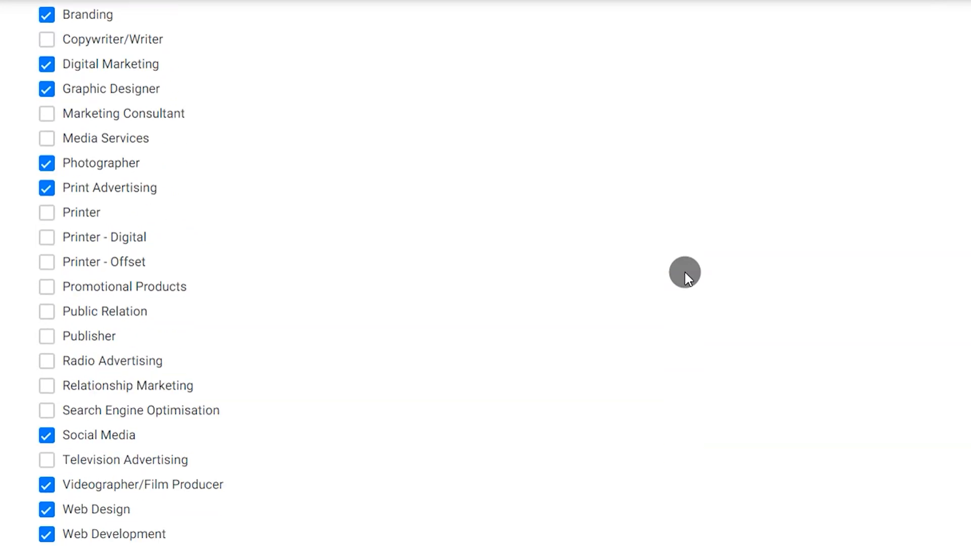
scroll(685, 273, "down", 3)
scroll(685, 272, "up", 2)
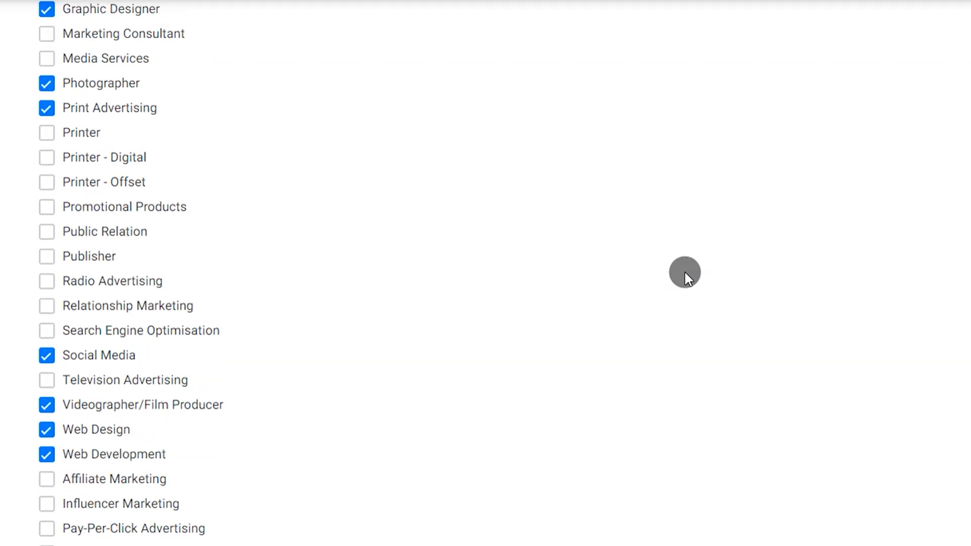
scroll(685, 273, "down", 9)
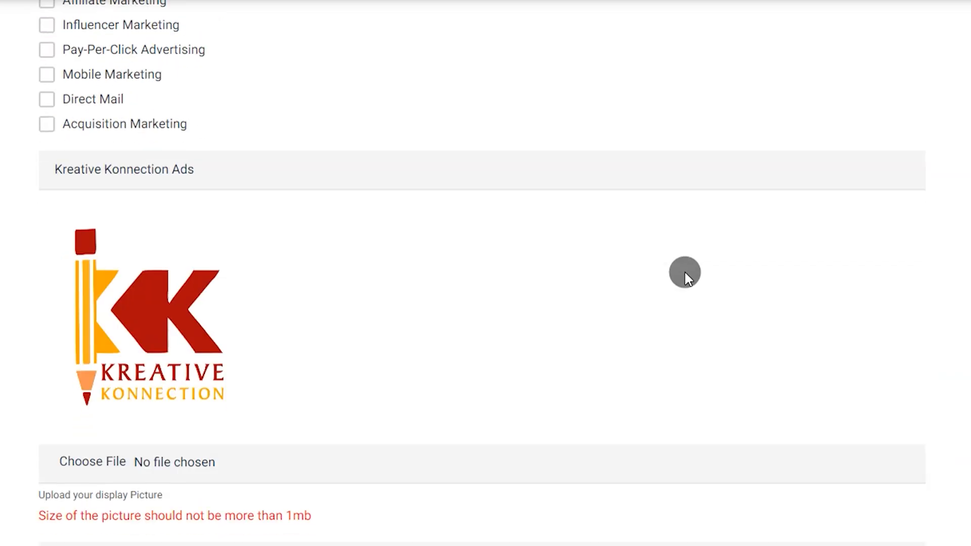
scroll(685, 272, "down", 3)
scroll(685, 273, "up", 10)
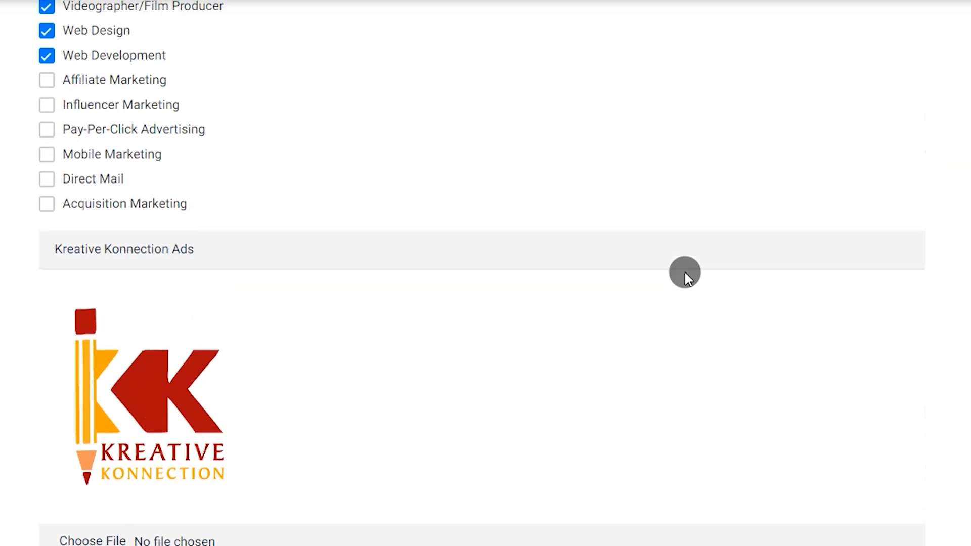
scroll(685, 272, "up", 7)
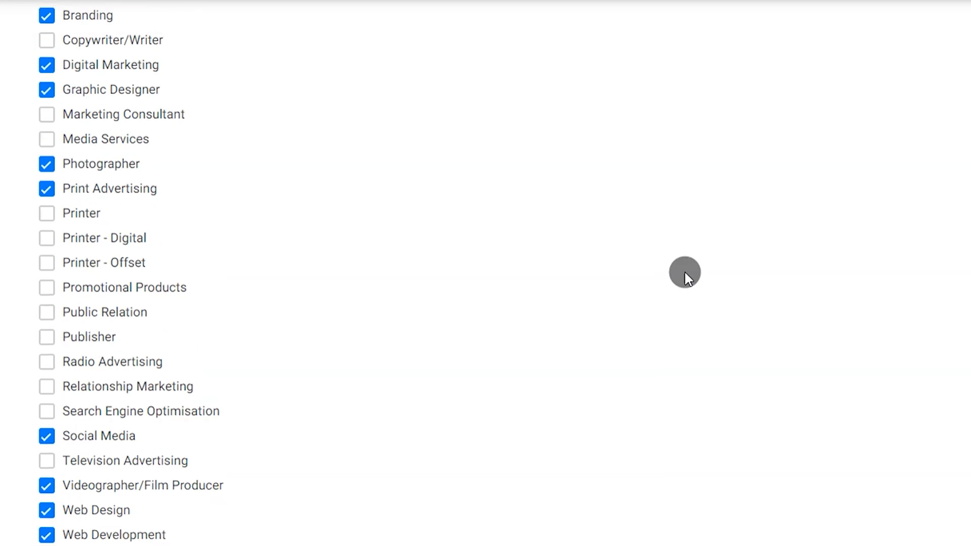
Step: Look through the available main business categories in the profile without changing the selection, and review the subcategories
left_click(779, 86)
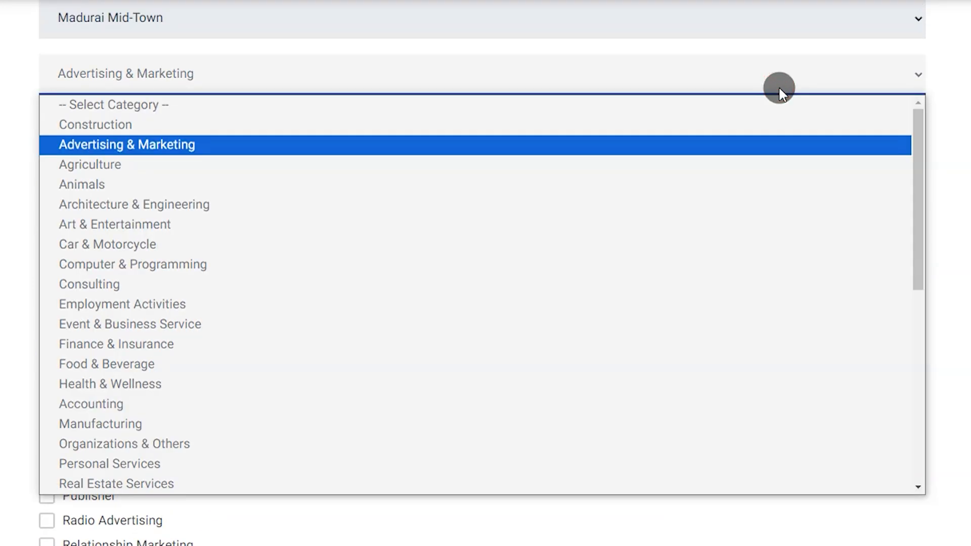
scroll(687, 296, "down", 7)
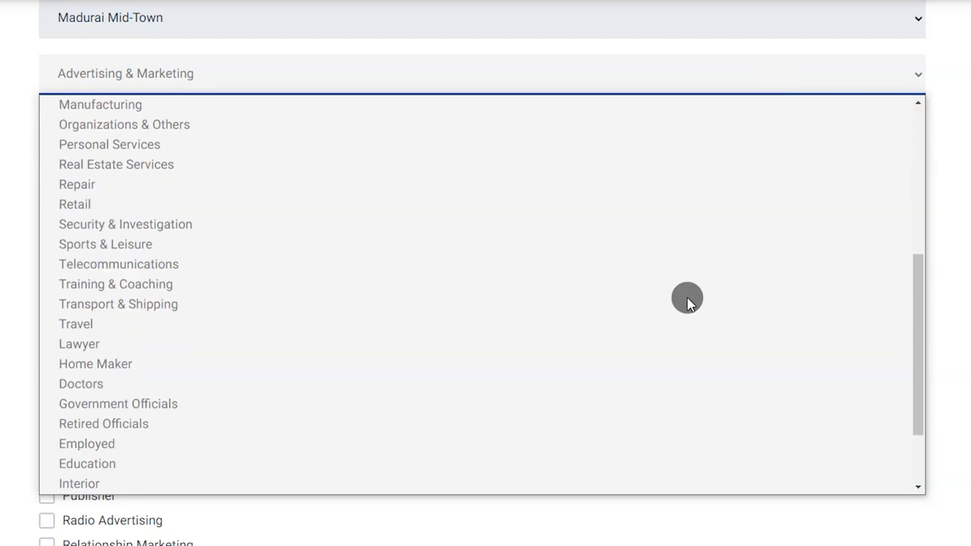
scroll(687, 296, "up", 7)
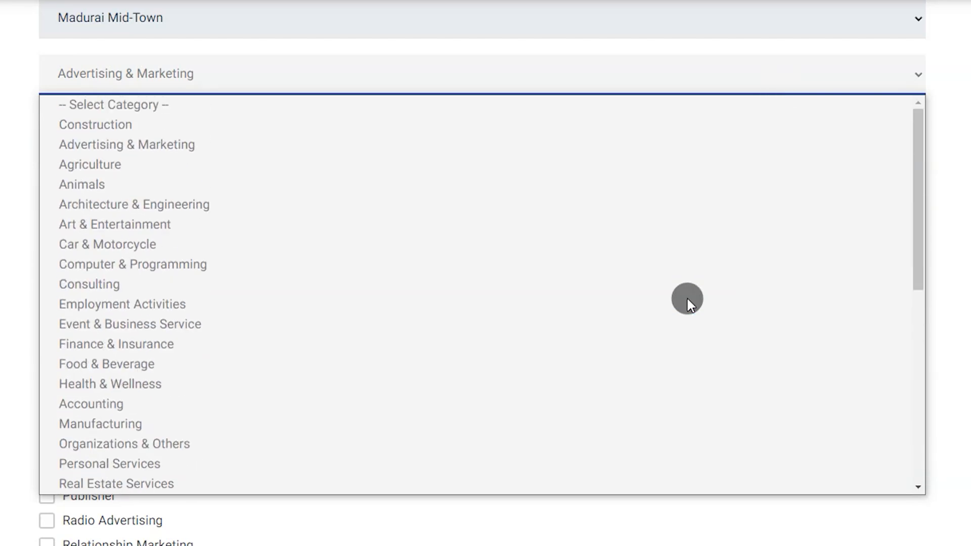
left_click(508, 74)
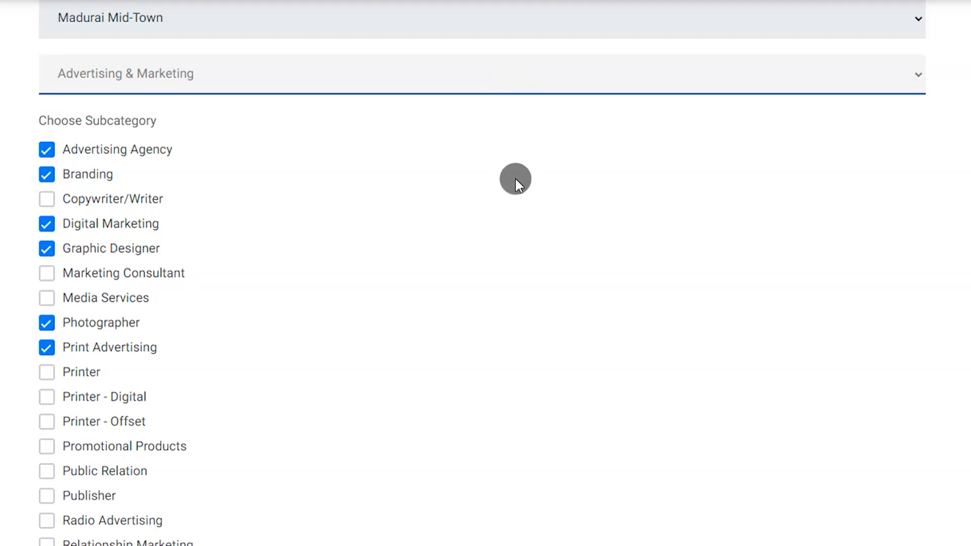
scroll(503, 202, "down", 3)
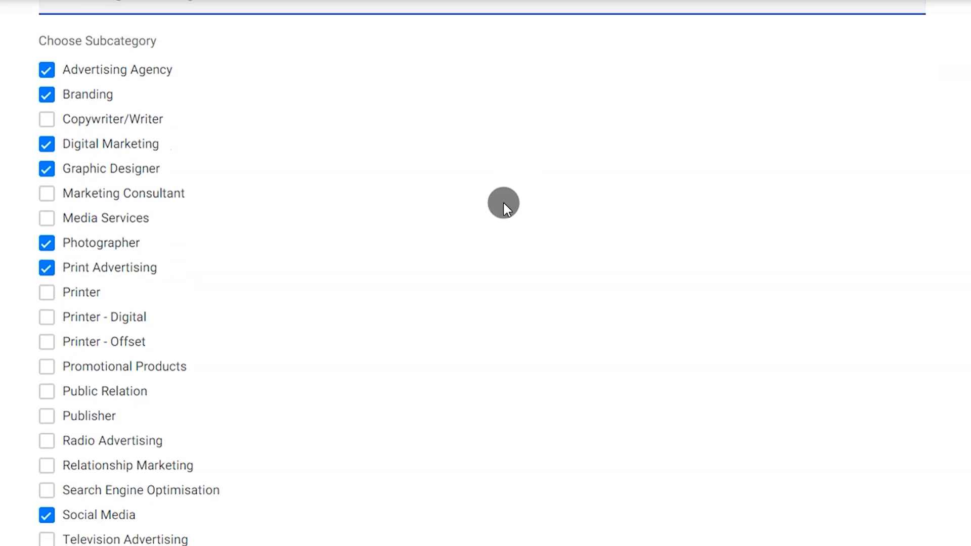
scroll(503, 203, "up", 5)
scroll(507, 211, "up", 7)
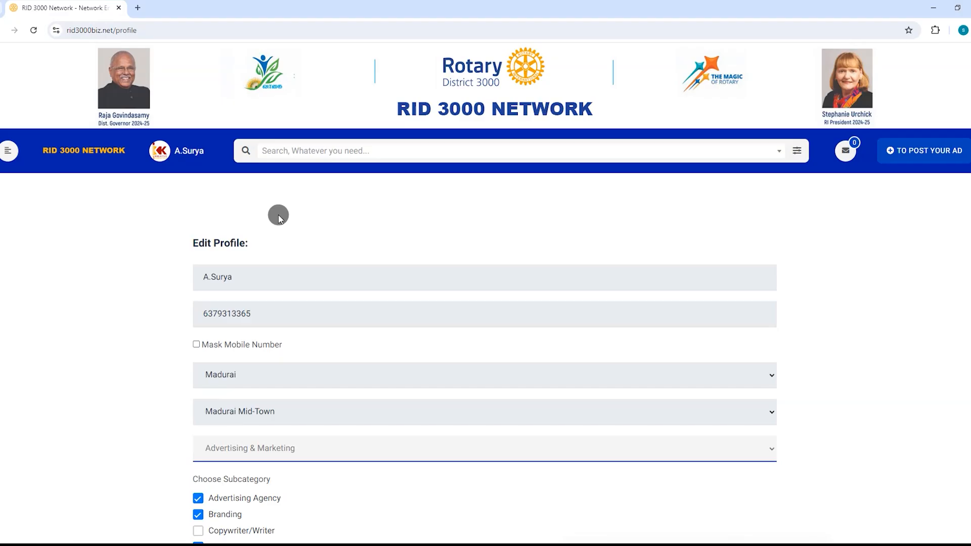
Step: Return from the profile to the site's home page and open the Construction business category
left_click(188, 158)
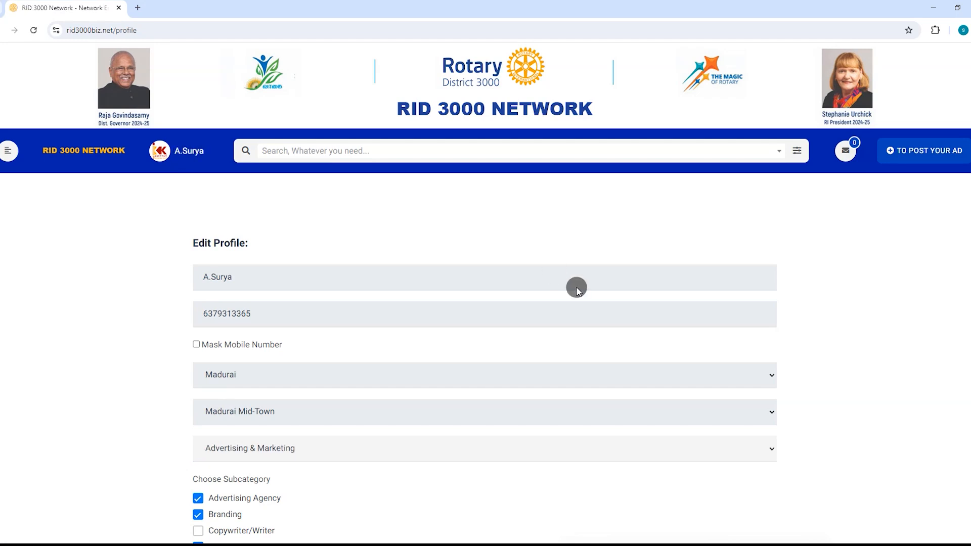
left_click(189, 156)
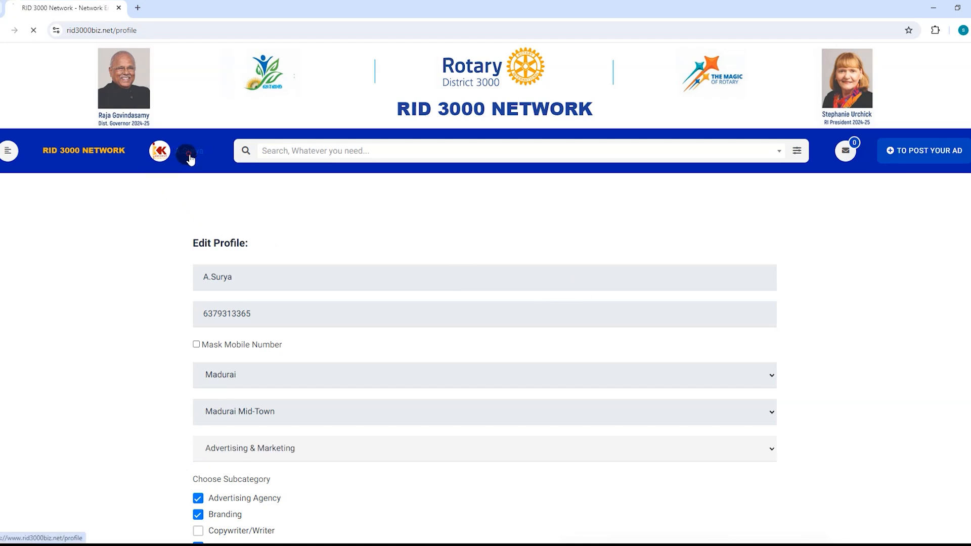
left_click(5, 151)
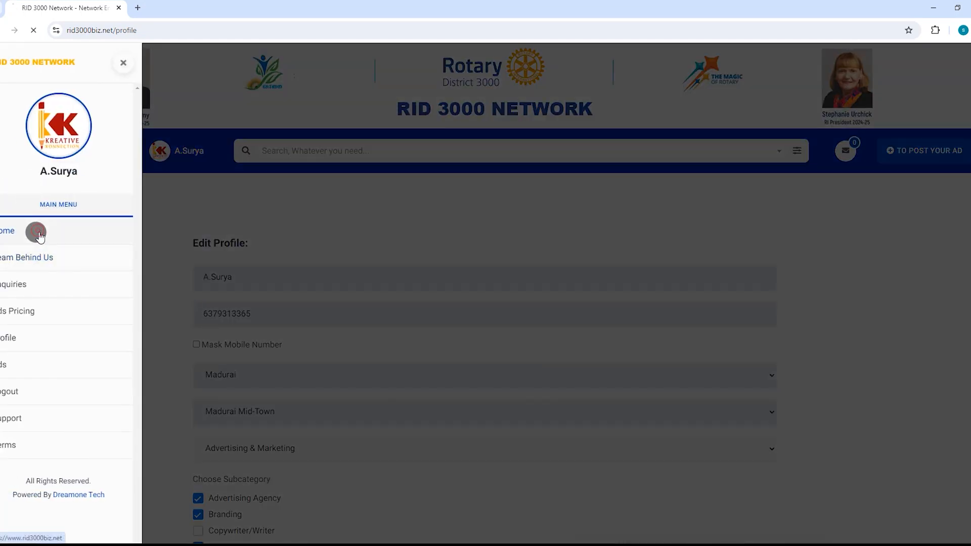
left_click(34, 229)
scroll(746, 293, "down", 4)
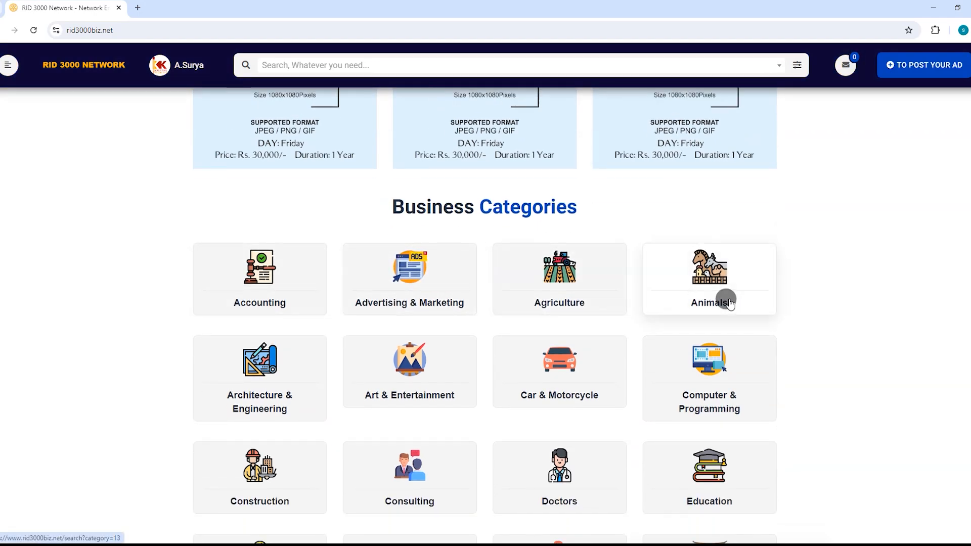
scroll(673, 315, "down", 2)
scroll(506, 319, "down", 2)
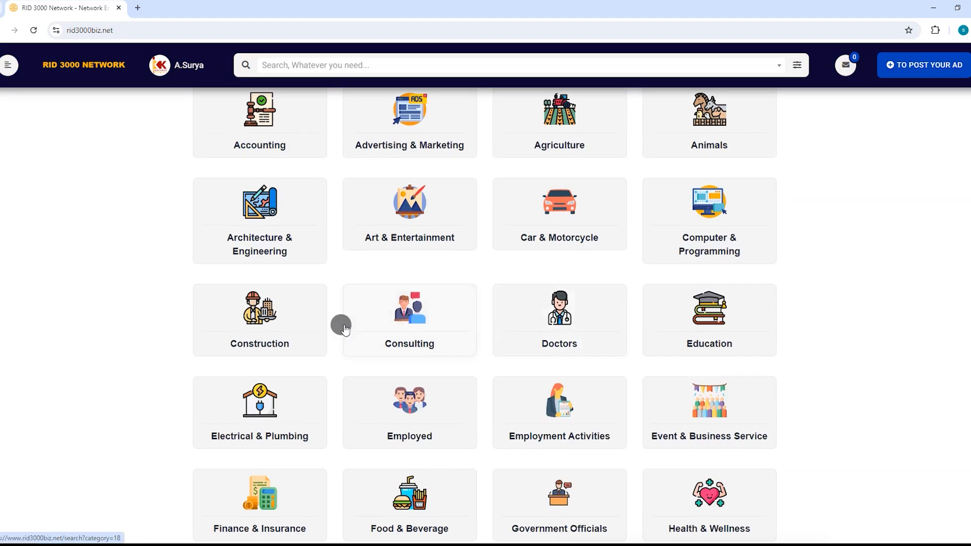
left_click(287, 329)
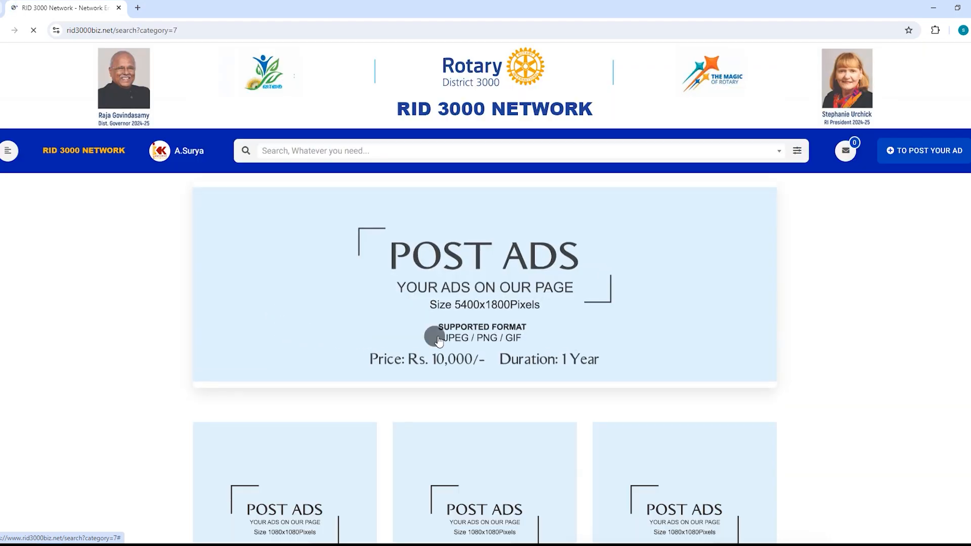
Step: Browse the Construction business listings on results pages 1 and 2, and return to page 1
scroll(850, 326, "down", 8)
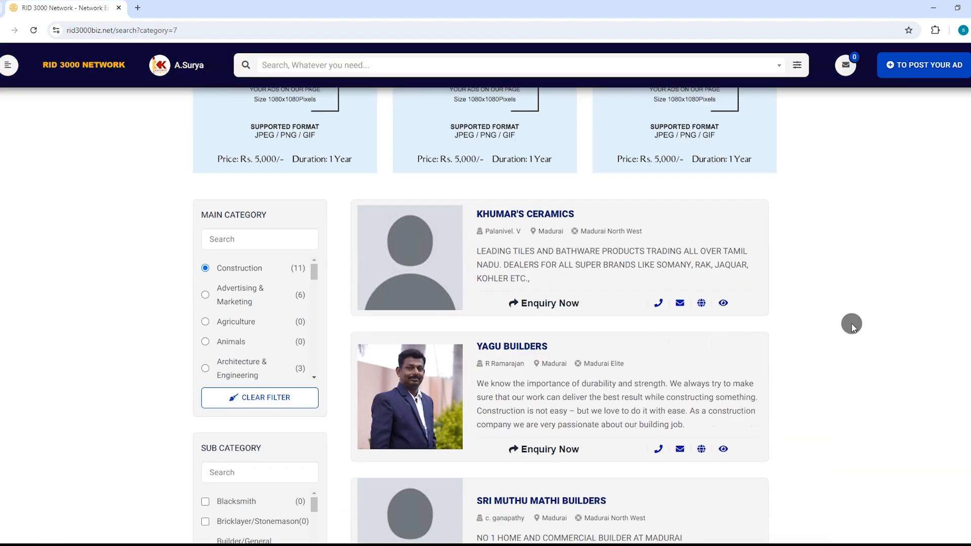
scroll(852, 323, "down", 3)
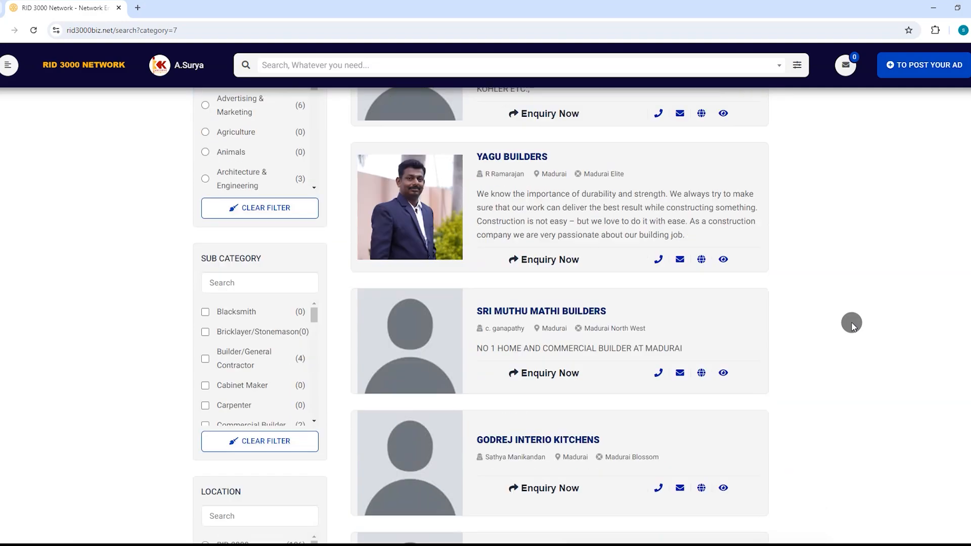
scroll(852, 324, "down", 10)
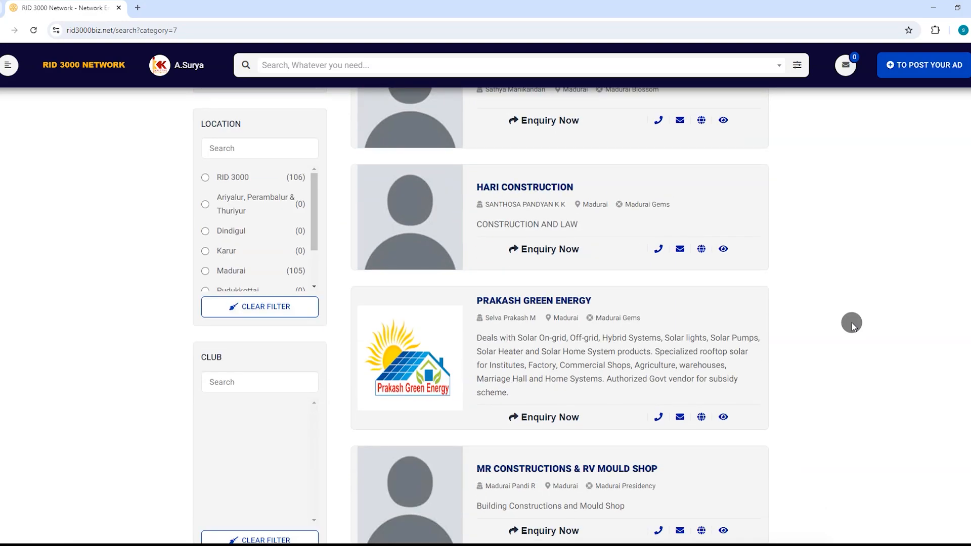
scroll(852, 324, "down", 8)
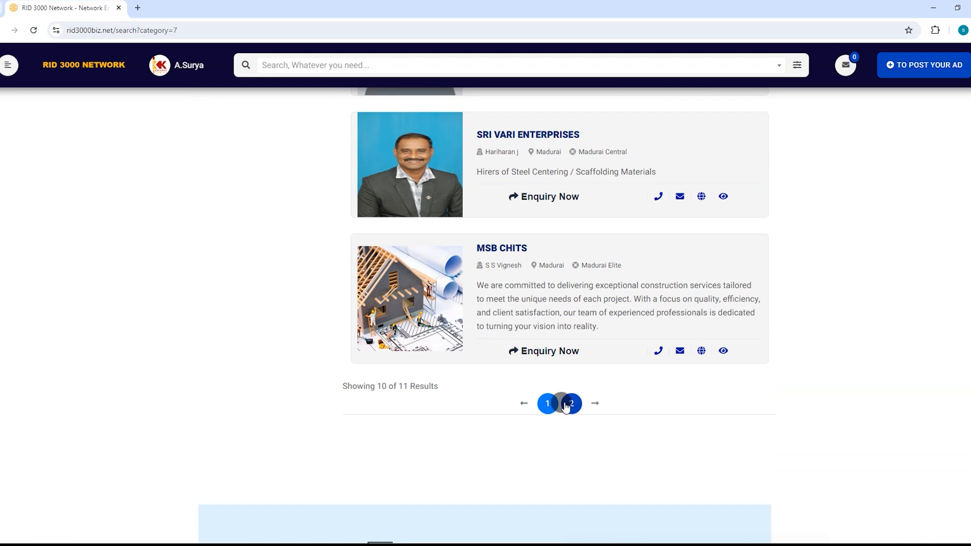
left_click(566, 405)
scroll(643, 361, "up", 5)
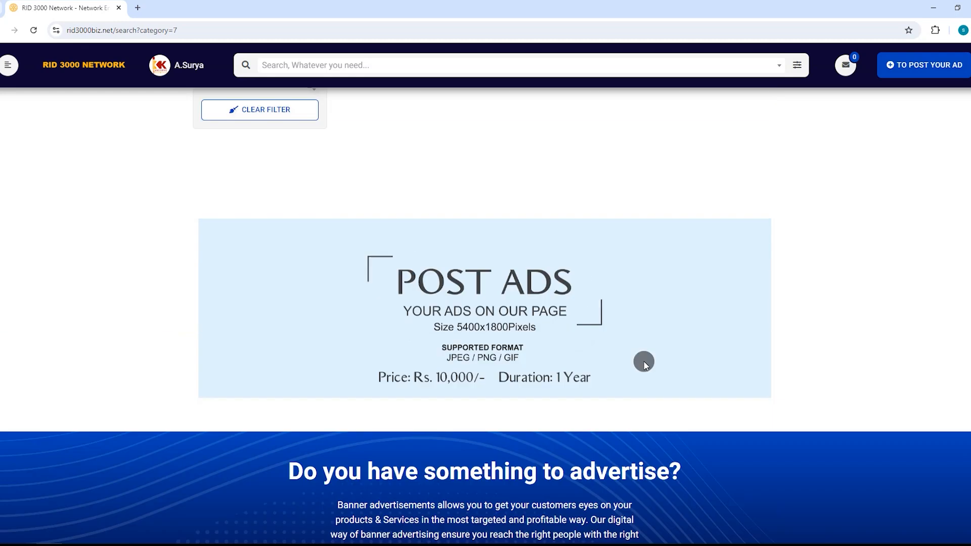
scroll(644, 361, "up", 15)
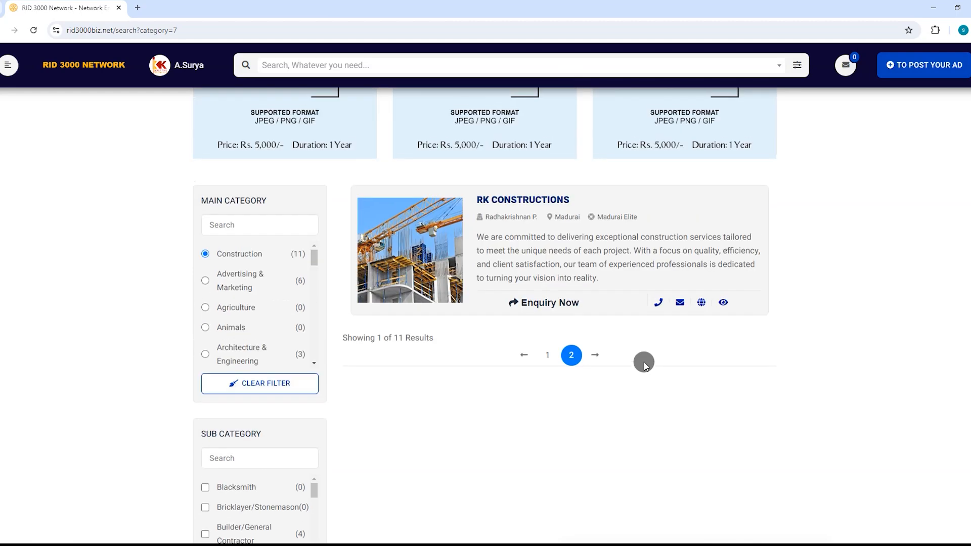
left_click(546, 404)
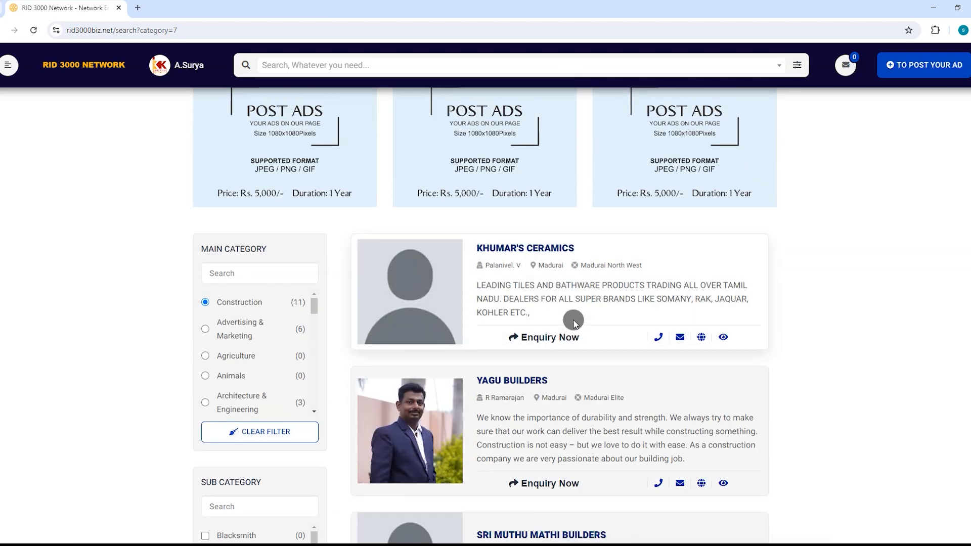
Step: Look through the main category and subcategory filters and restrict the Construction listings to Builder/General Contractor
scroll(238, 321, "down", 3)
scroll(272, 469, "down", 3)
scroll(277, 440, "down", 3)
scroll(282, 427, "down", 1)
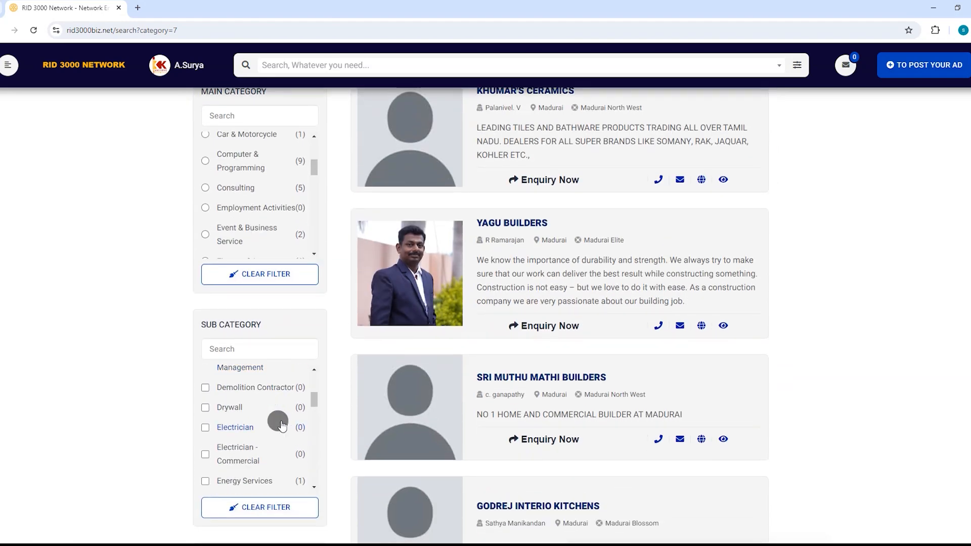
scroll(282, 426, "down", 2)
scroll(282, 426, "up", 5)
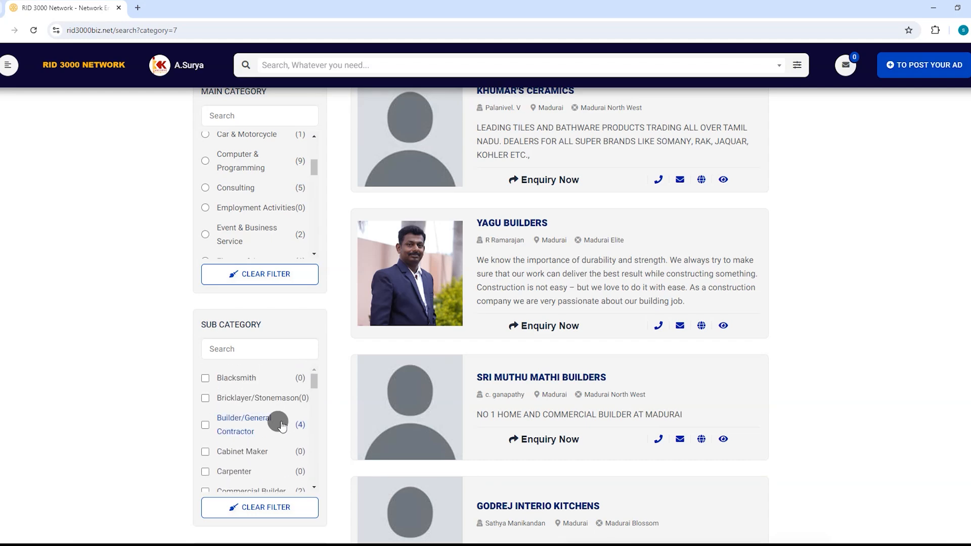
left_click(205, 425)
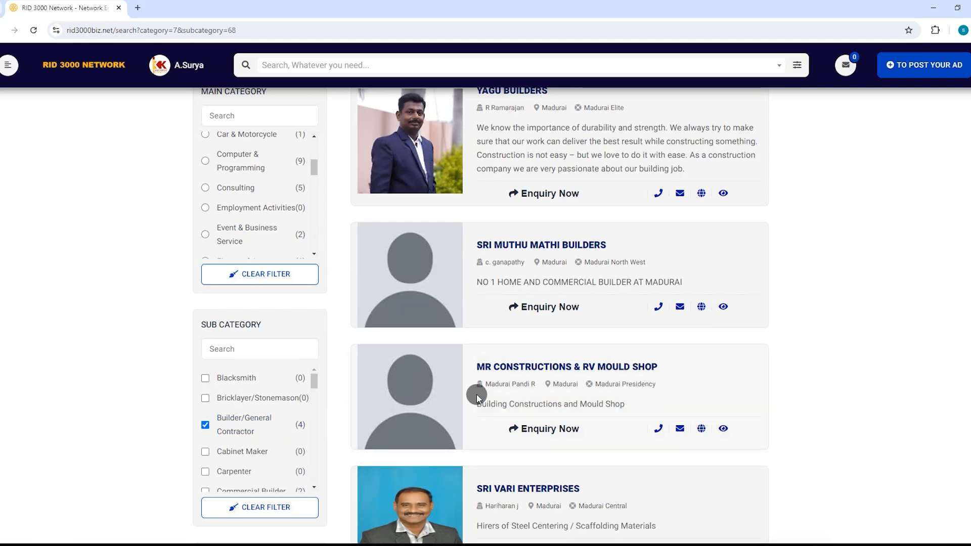
Step: Switch the Construction subcategory filter from Builder/General Contractor to Commercial Builder, view the listings, and clear that filter
left_click(206, 426)
left_click(205, 440)
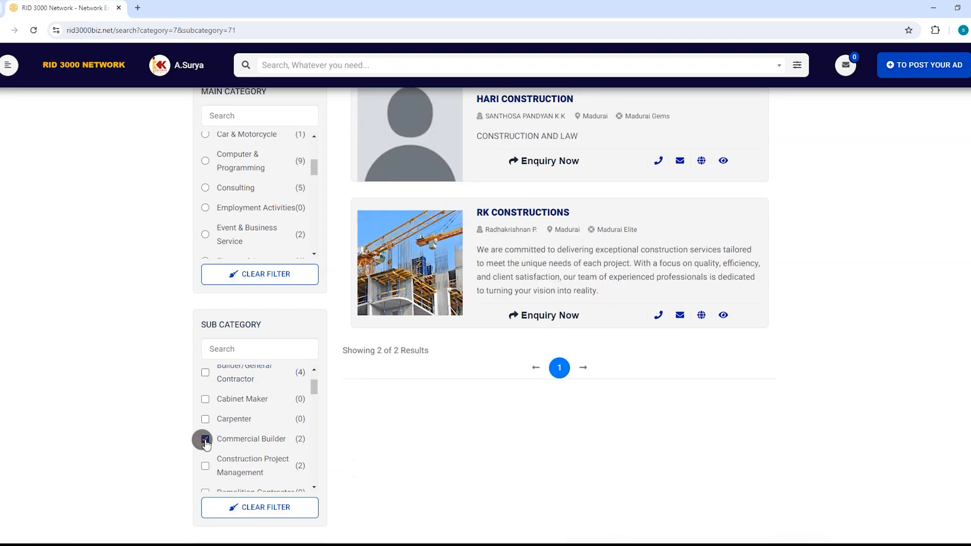
left_click(205, 439)
Step: Restrict the Construction listings to the Flooring subcategory and view the matching businesses
scroll(252, 431, "down", 2)
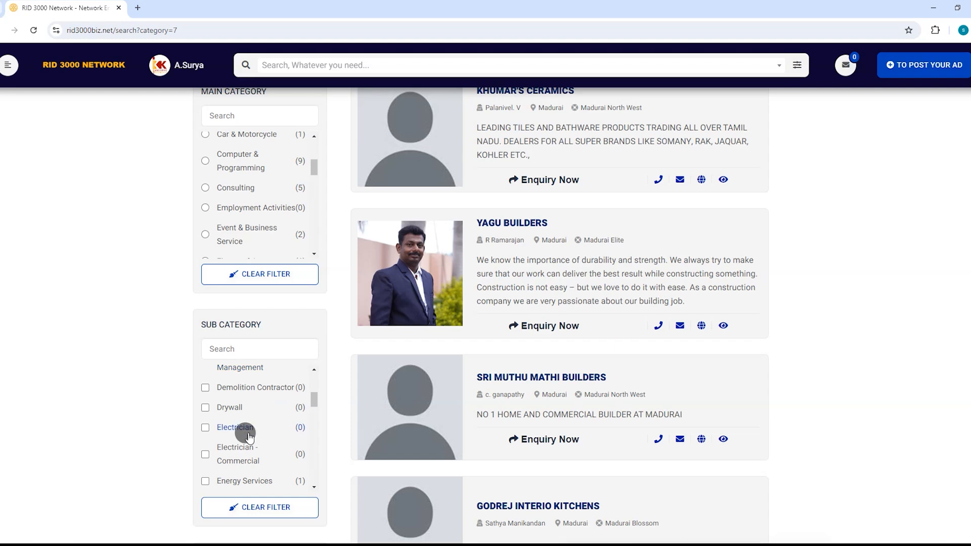
scroll(249, 435, "down", 2)
left_click(205, 462)
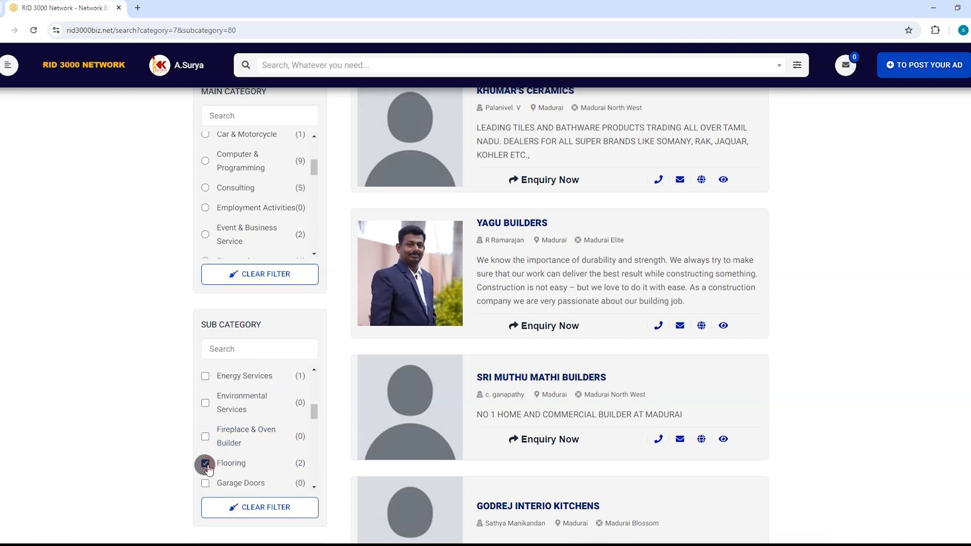
scroll(524, 397, "up", 2)
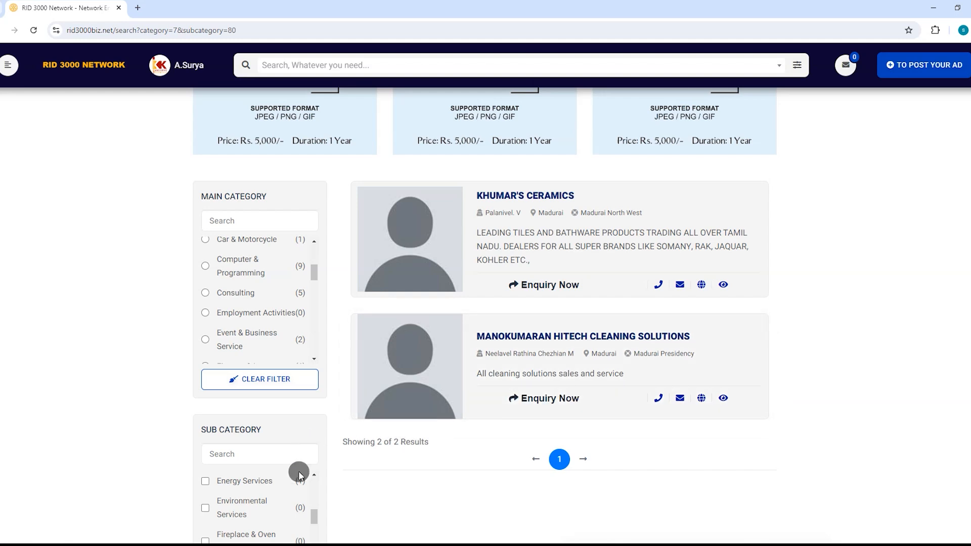
Step: Remove the Flooring subcategory filter to list all Construction businesses again
scroll(268, 502, "down", 1)
left_click(274, 513)
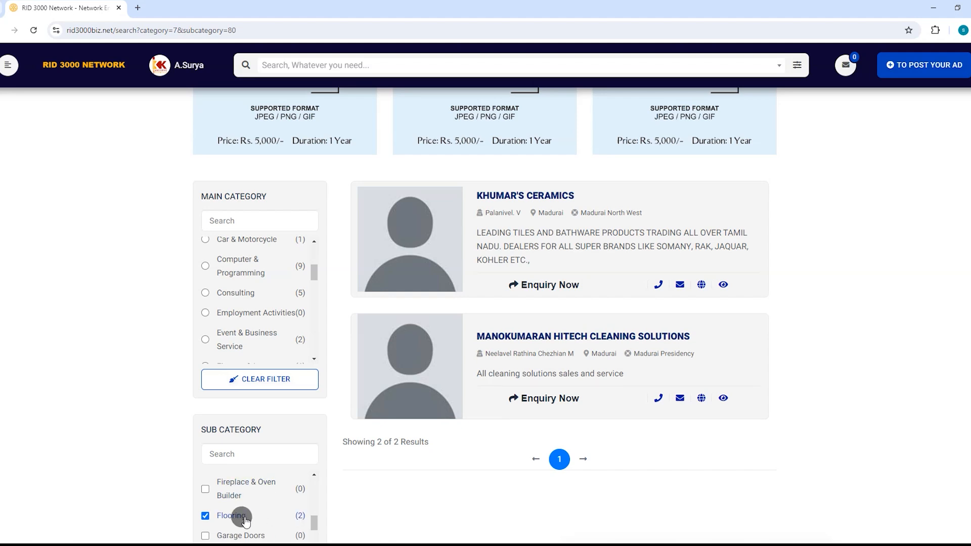
left_click(206, 518)
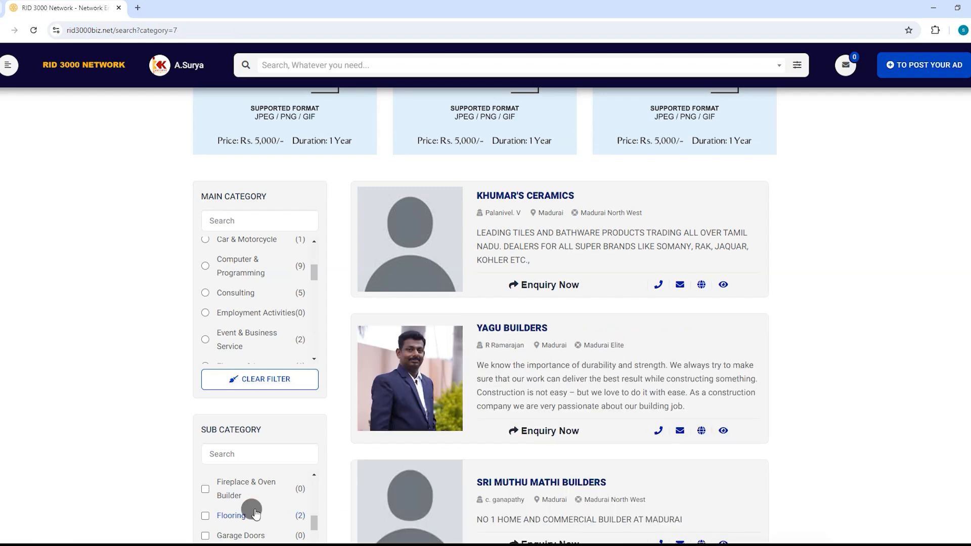
Step: Open the member profile and review its details, main category and chosen subcategories
scroll(794, 395, "up", 1)
scroll(795, 395, "up", 8)
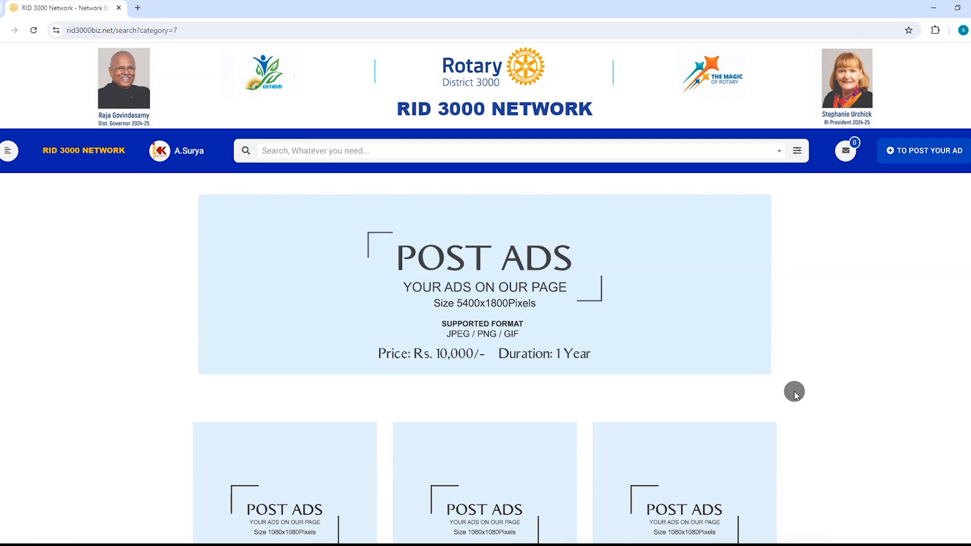
scroll(795, 395, "down", 1)
scroll(401, 330, "up", 1)
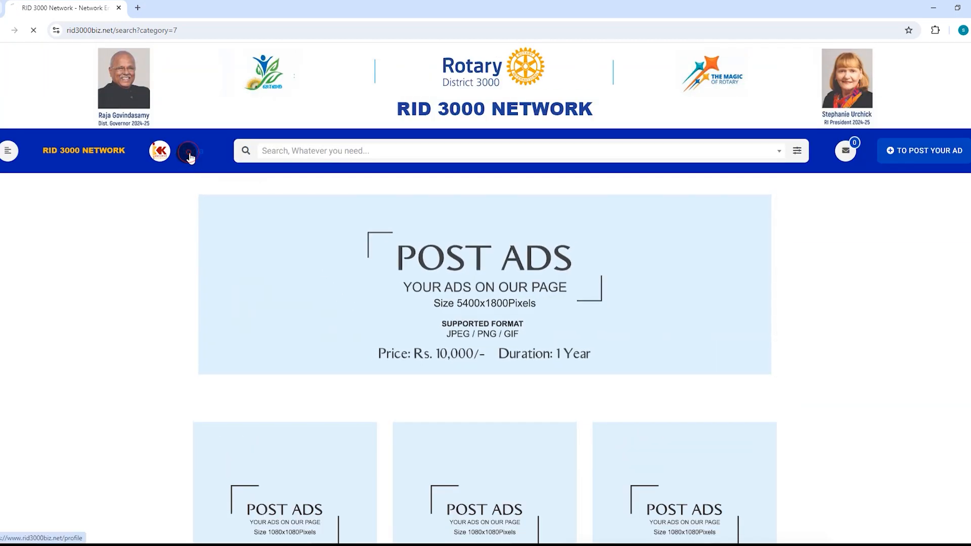
scroll(353, 287, "down", 2)
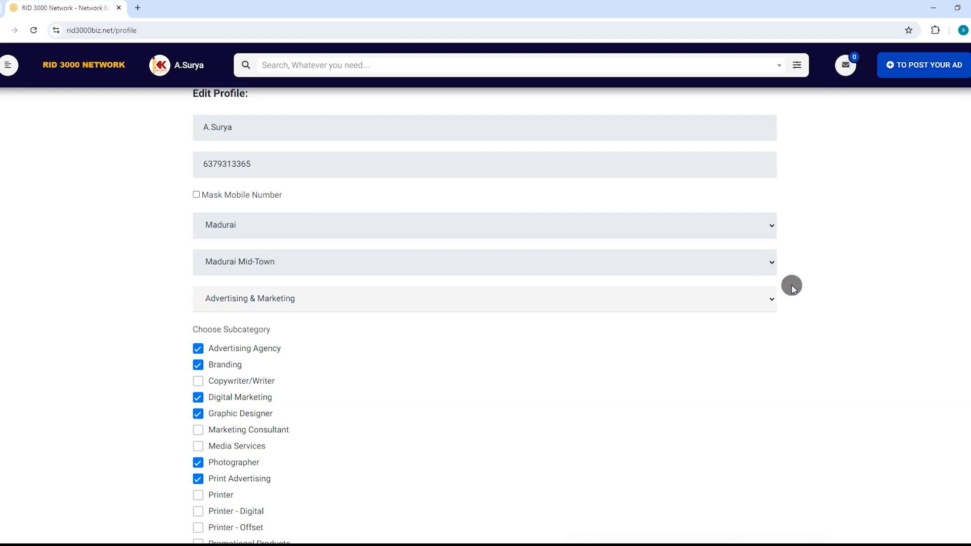
scroll(791, 286, "up", 3)
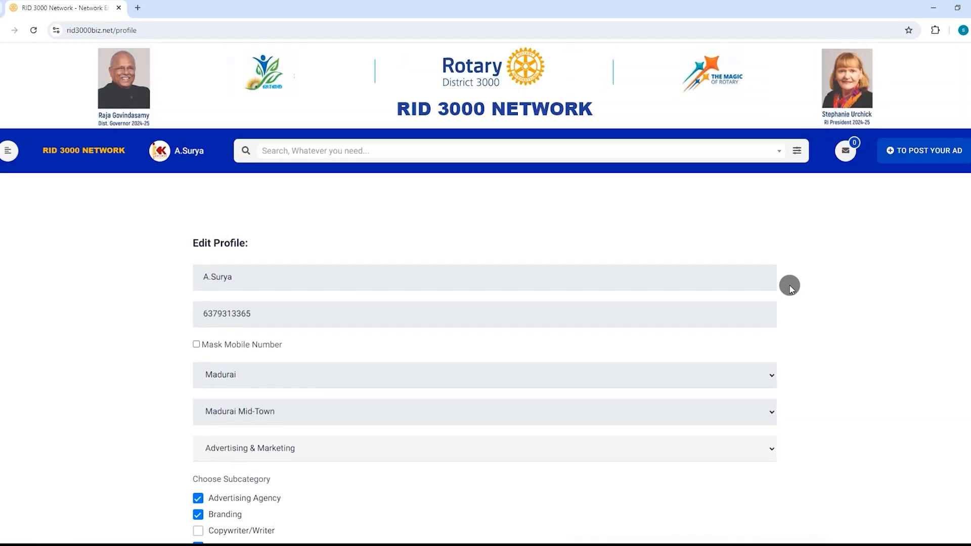
Step: Return to the site's home page and look through all the business categories and advertising sections
left_click(93, 158)
scroll(676, 275, "down", 4)
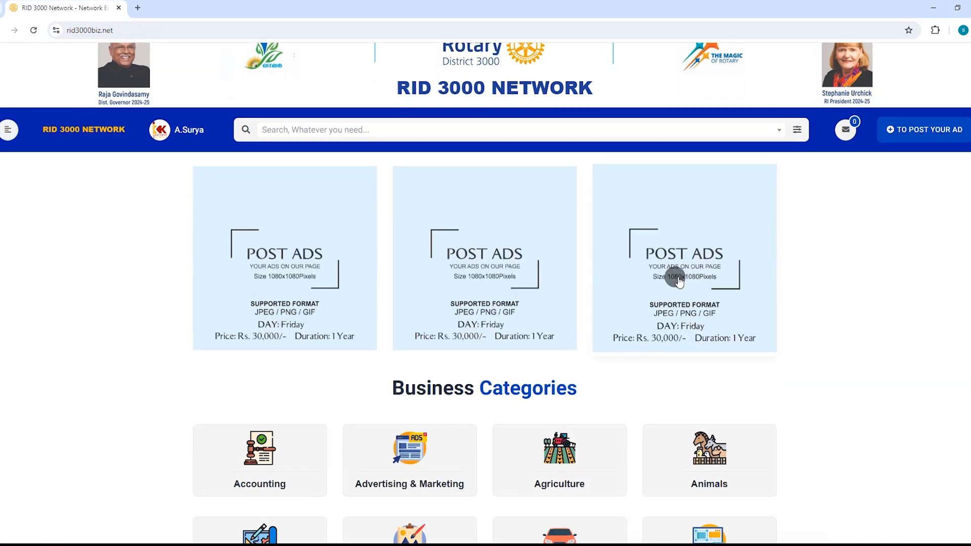
scroll(677, 281, "down", 8)
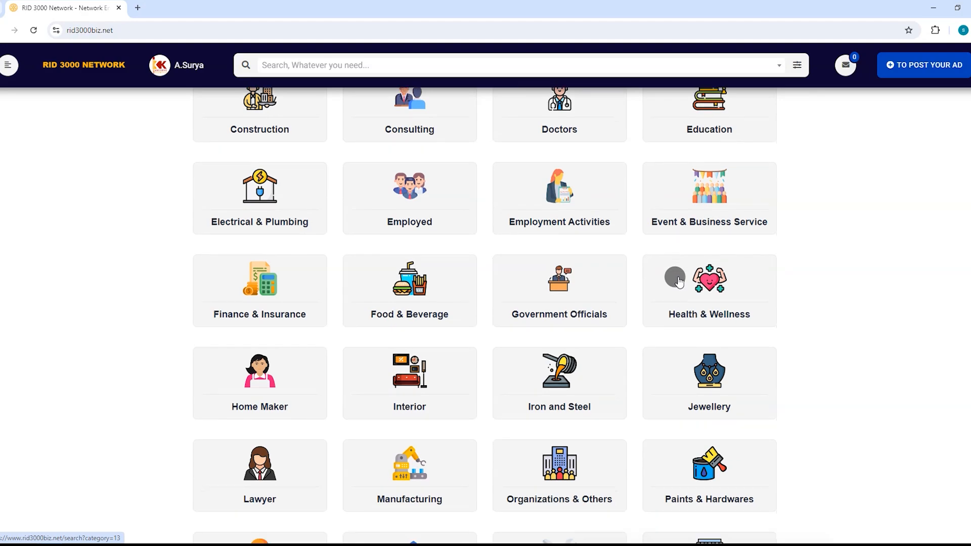
scroll(678, 281, "down", 8)
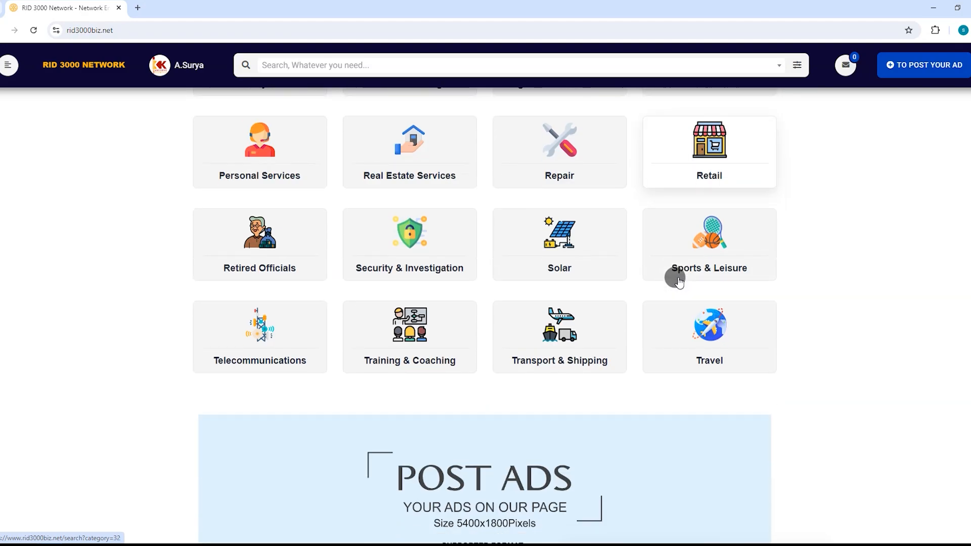
scroll(678, 281, "down", 6)
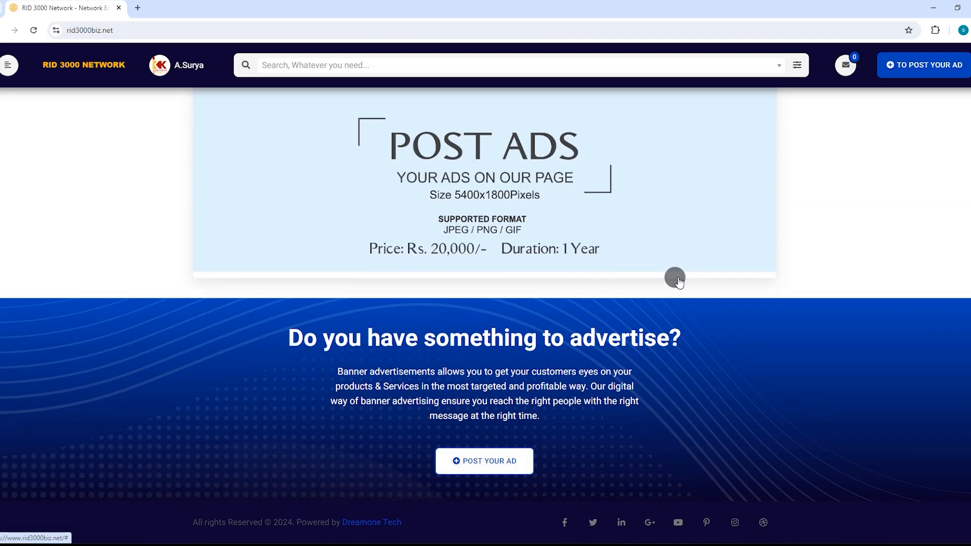
scroll(678, 281, "up", 7)
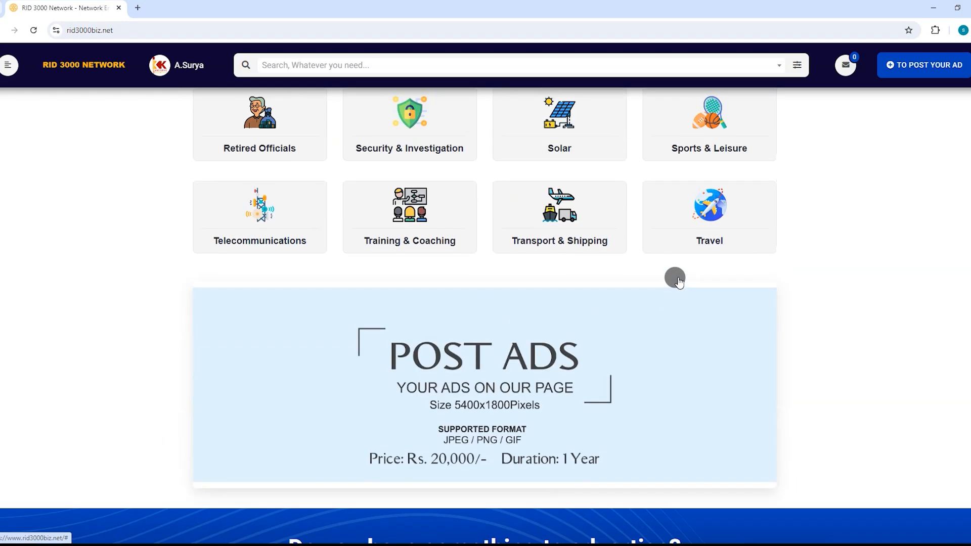
scroll(678, 282, "up", 9)
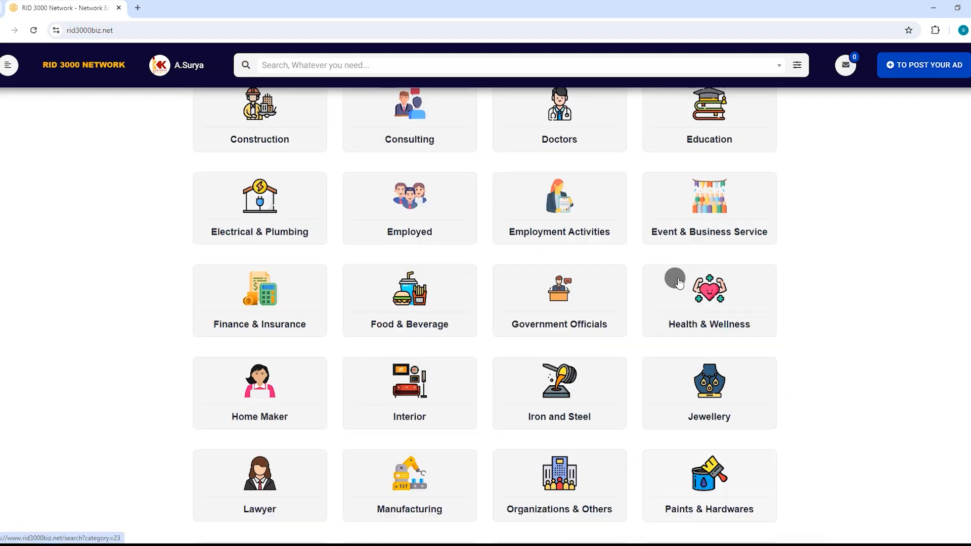
scroll(678, 281, "up", 3)
scroll(678, 282, "up", 5)
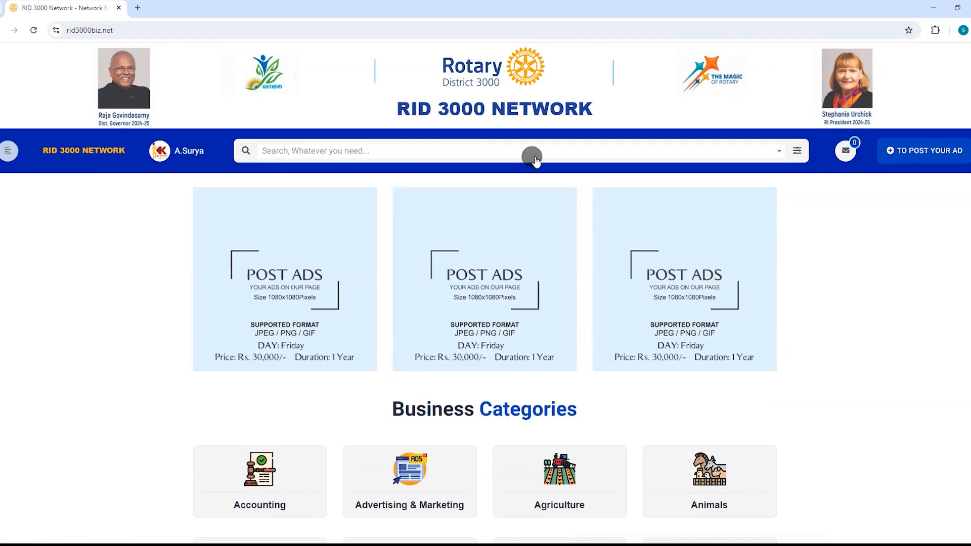
scroll(876, 238, "down", 5)
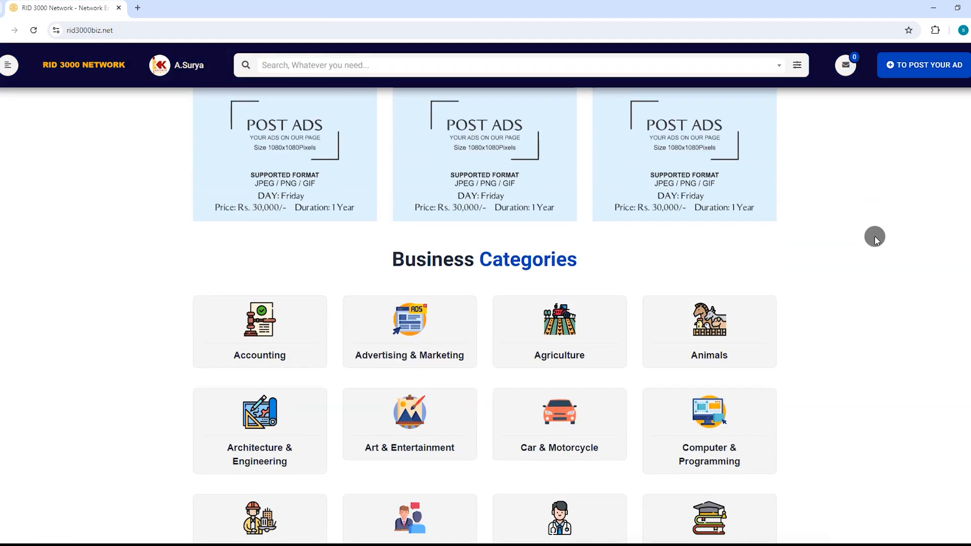